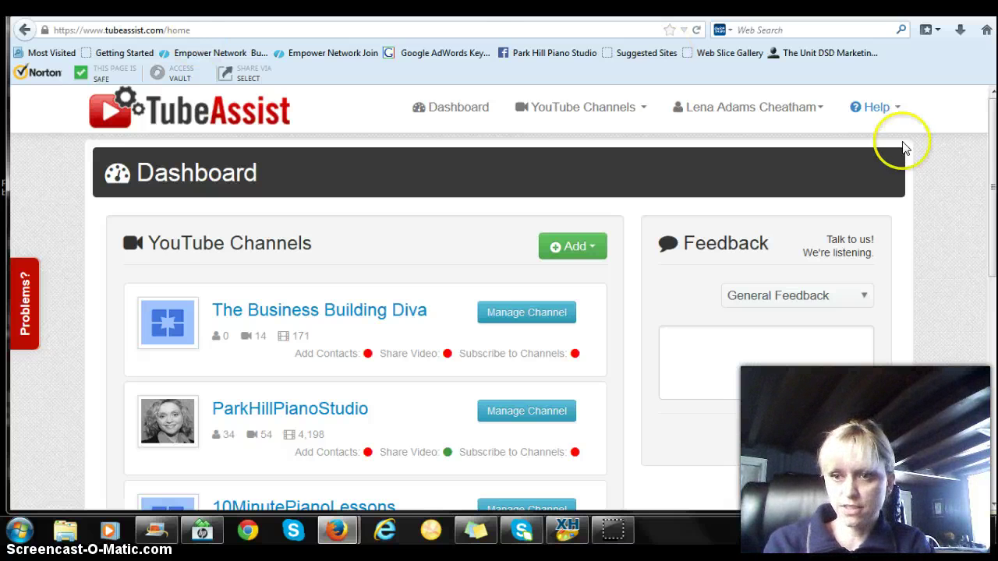
# On ParkHillPianoStudio, pause the 'how to play don't stop believing on piano' Share Video campaign.
pyautogui.moveTo(993, 181); pyautogui.dragTo(993, 182)
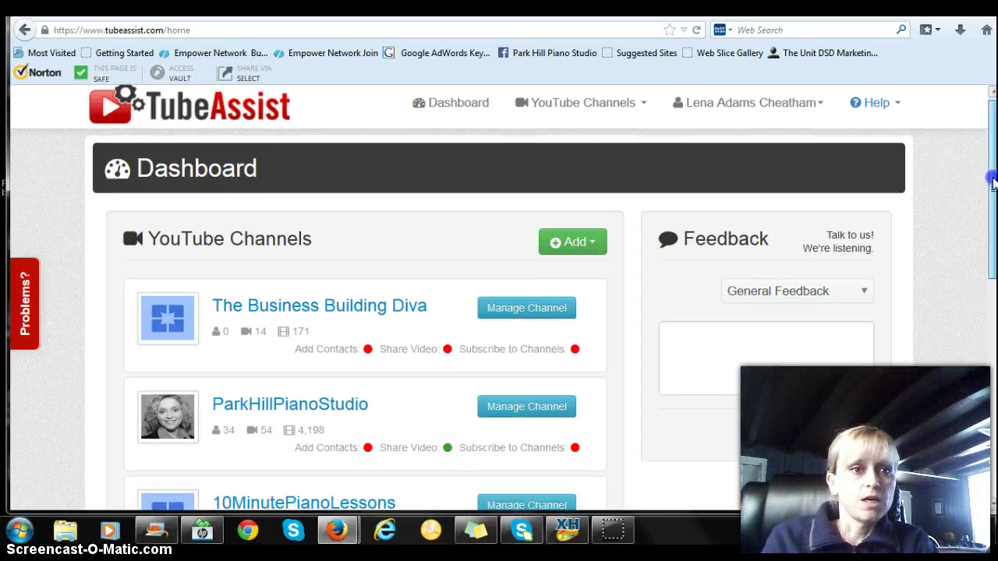
pyautogui.moveTo(993, 180); pyautogui.dragTo(993, 249)
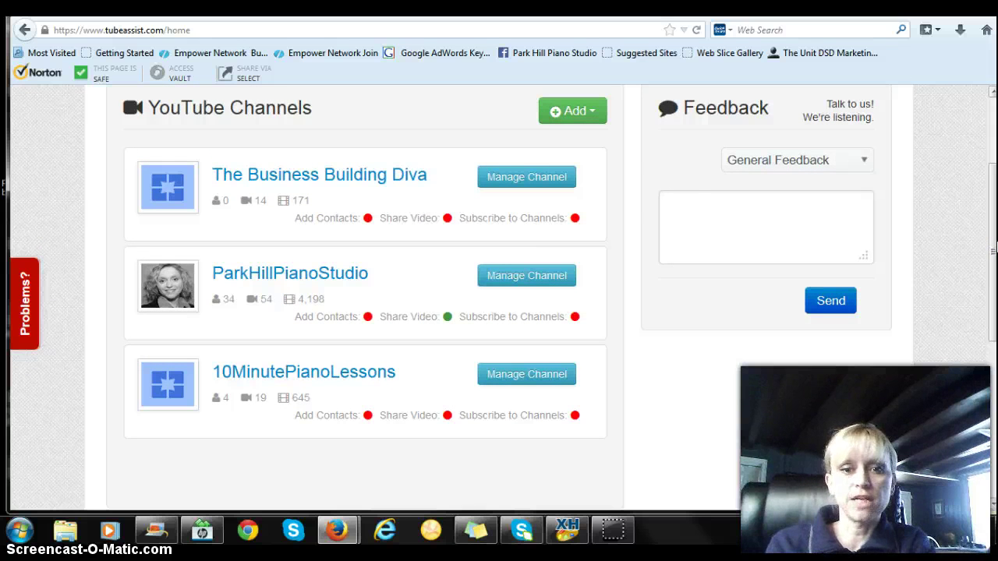
pyautogui.click(538, 280)
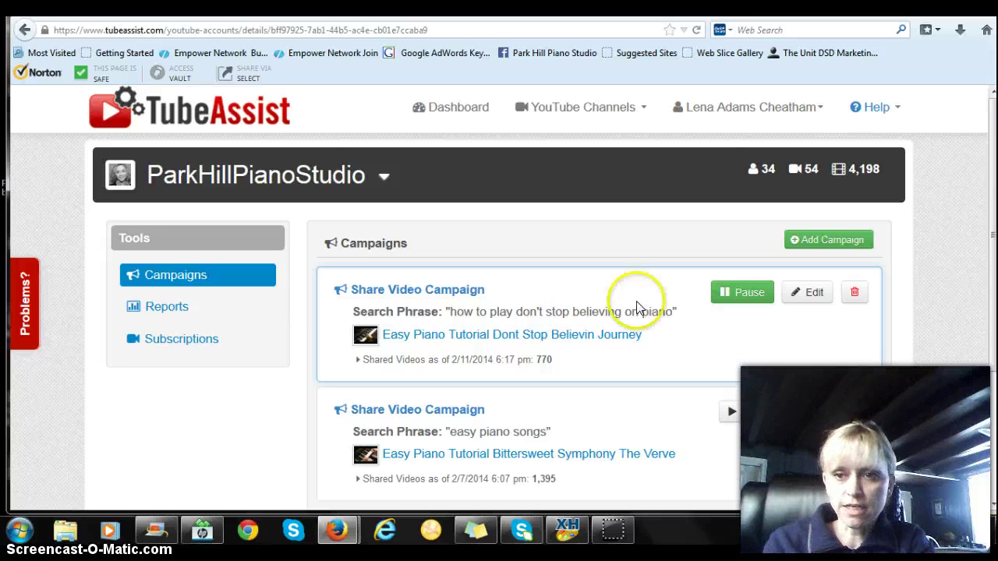
pyautogui.moveTo(993, 172); pyautogui.dragTo(993, 229)
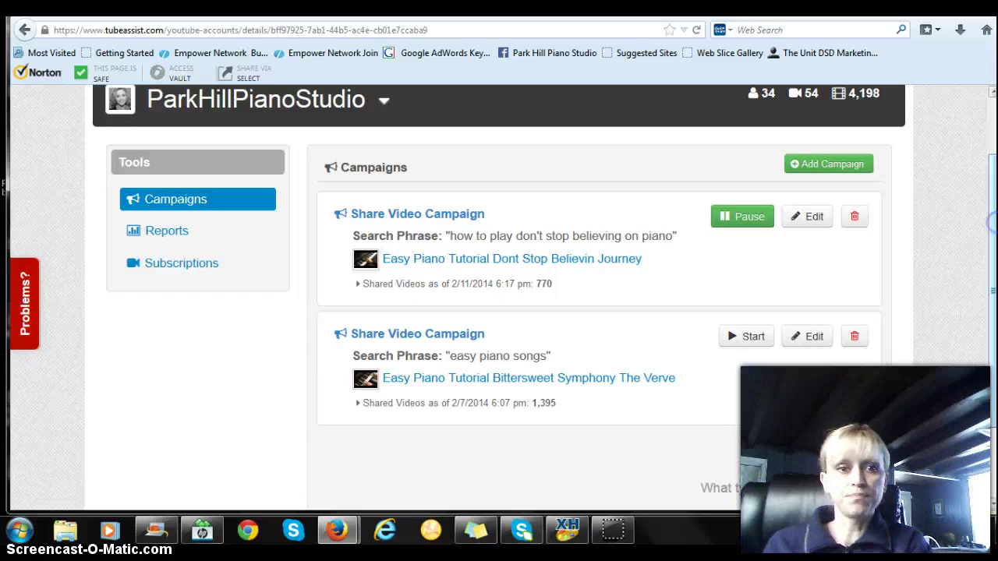
pyautogui.click(755, 218)
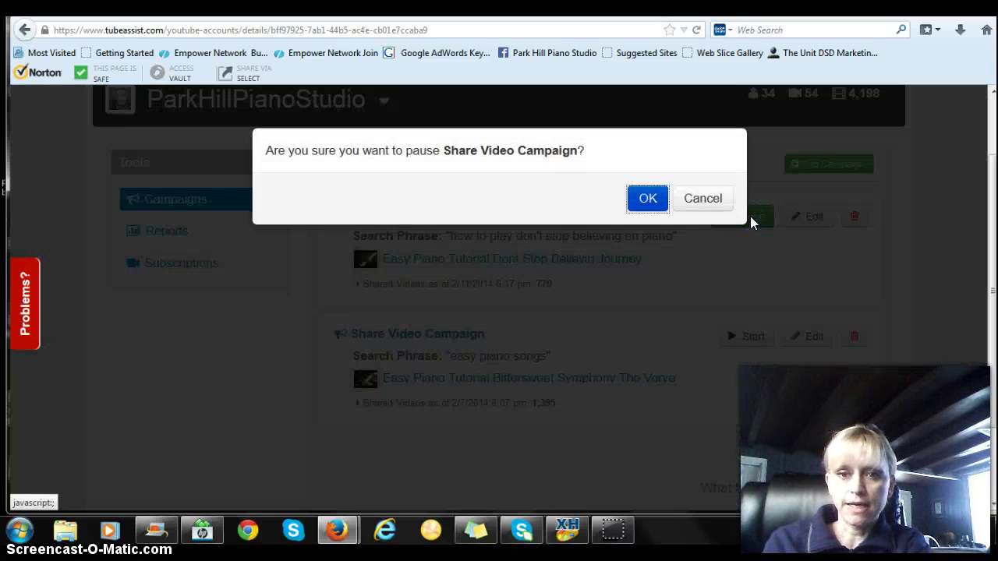
pyautogui.click(653, 201)
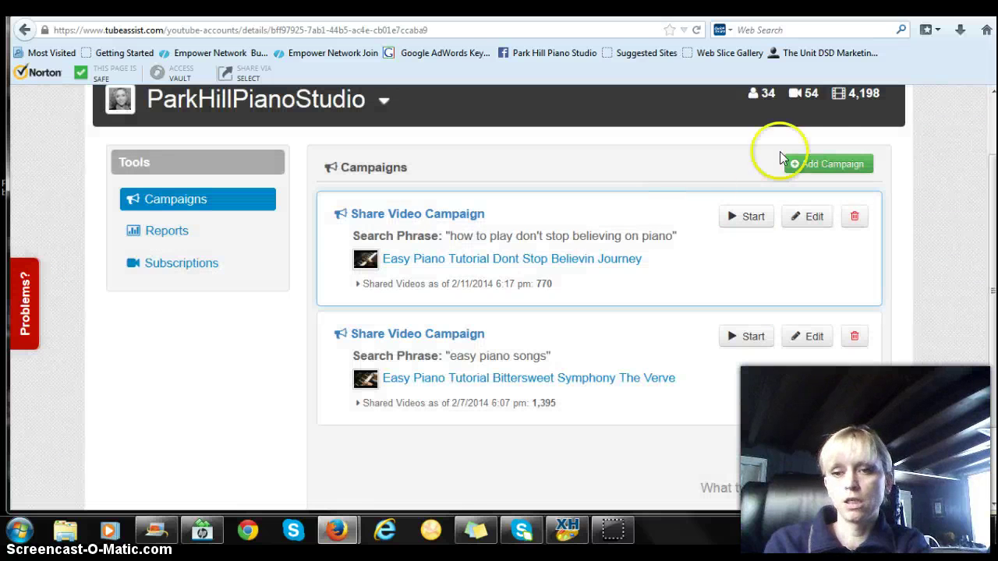
# Add a new ParkHillPianoStudio campaign with Share Video as its type.
pyautogui.click(831, 165)
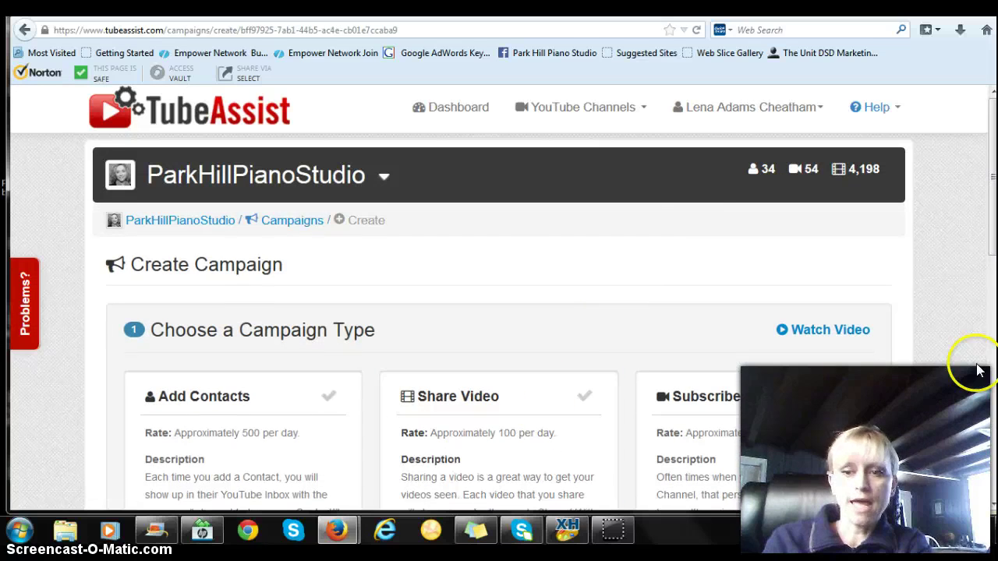
pyautogui.scroll(-4, 991, 248)
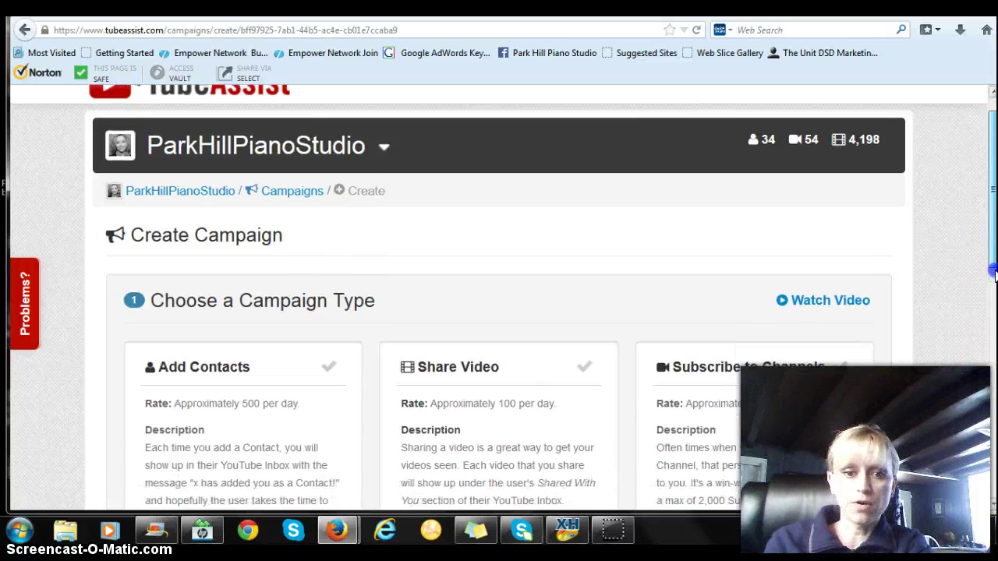
pyautogui.click(526, 335)
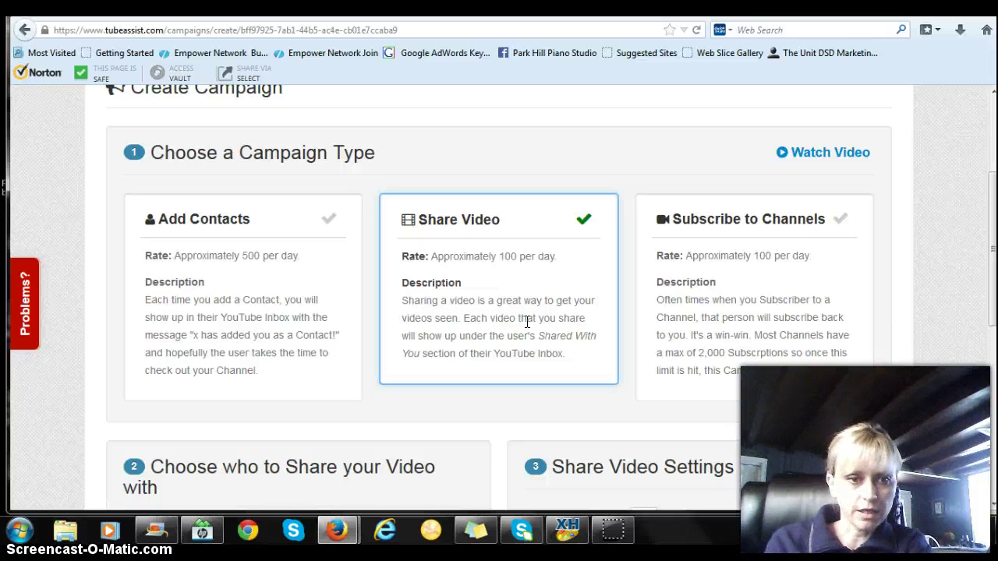
pyautogui.moveTo(992, 245); pyautogui.dragTo(993, 343)
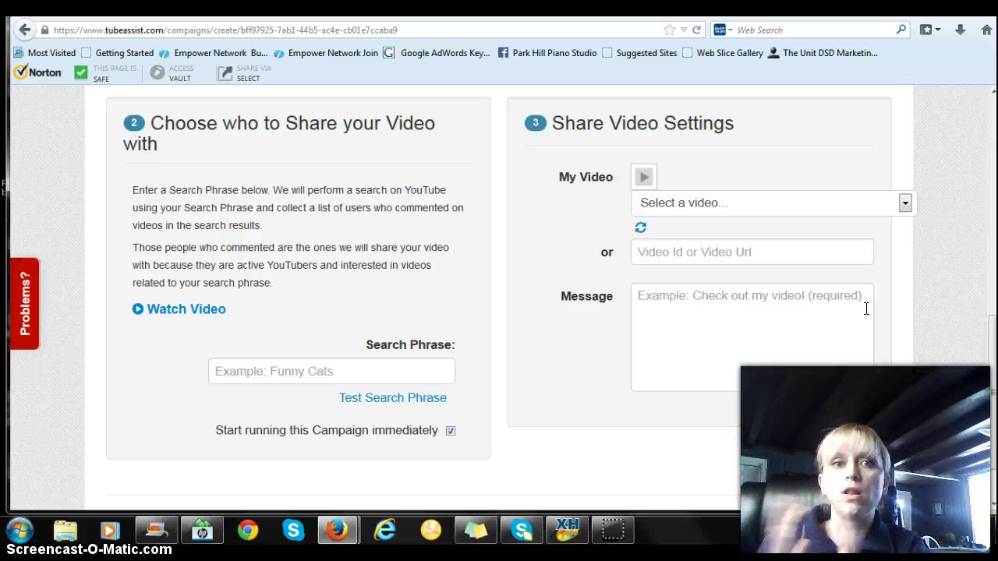
# Choose the 'Tips on Buying a Piano' video and enter the message 'Hi! This may help you in your search for a new piano...'.
pyautogui.click(905, 204)
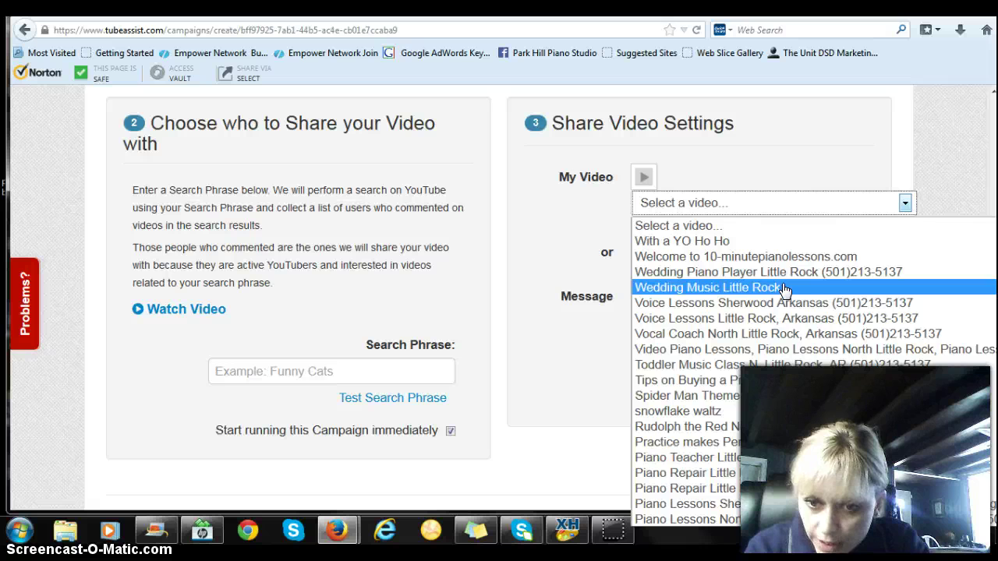
pyautogui.click(736, 380)
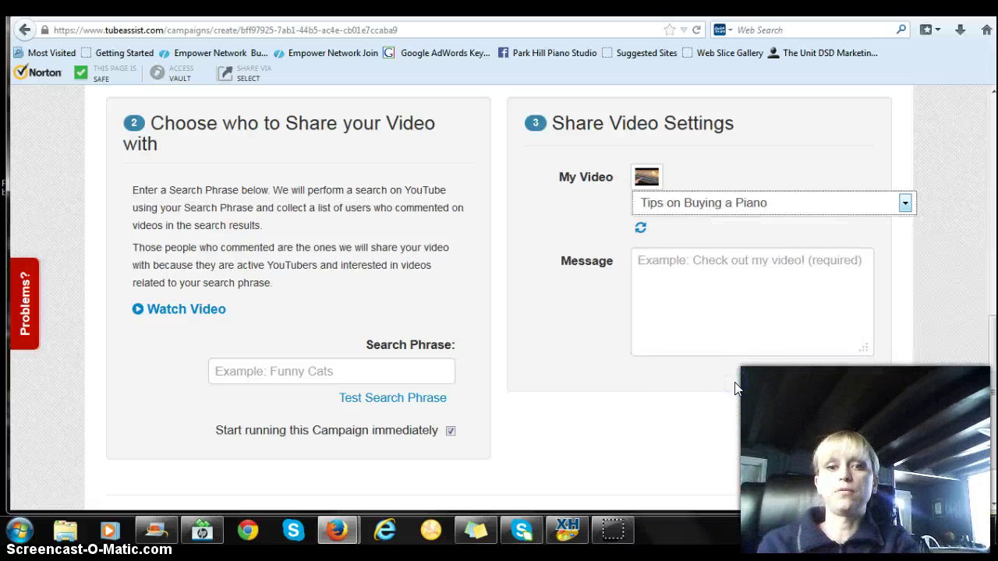
pyautogui.click(753, 262)
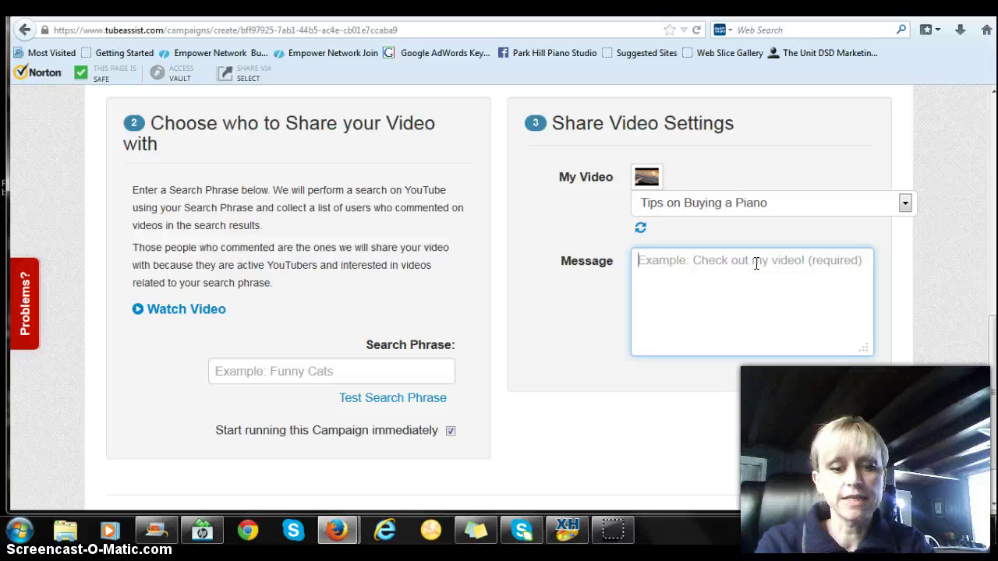
pyautogui.write('Hi! ')
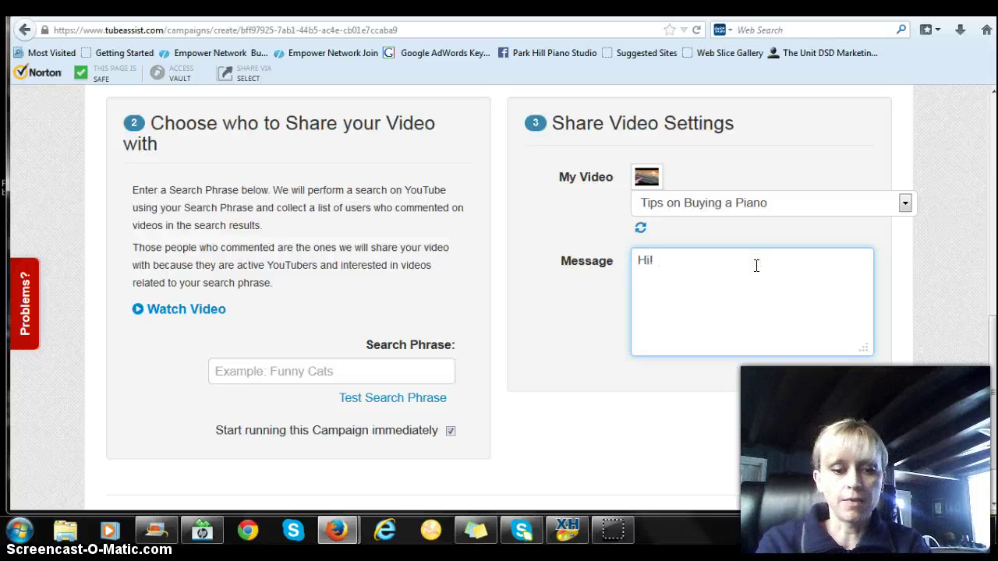
pyautogui.write(' This may help ')
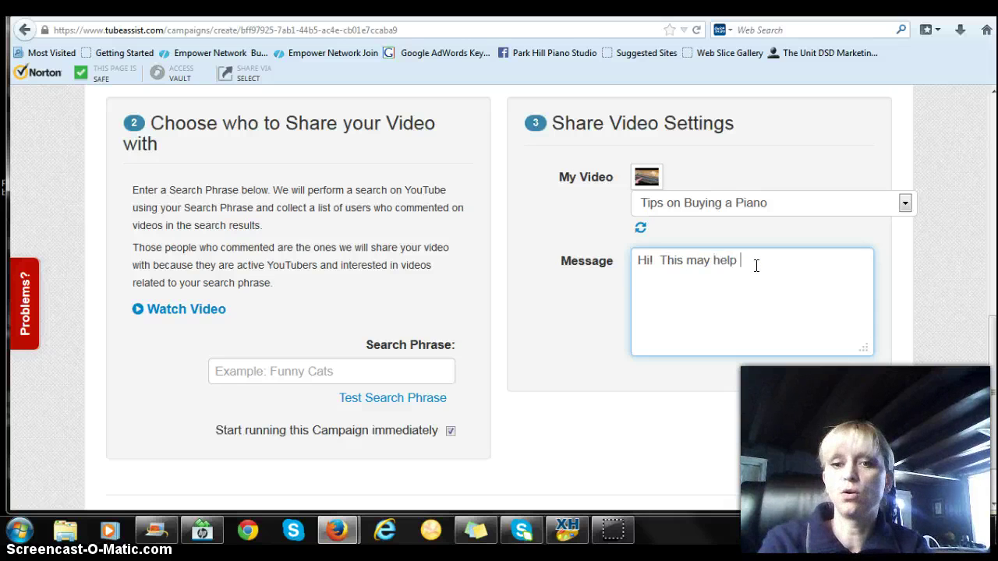
pyautogui.write('you in your seach')
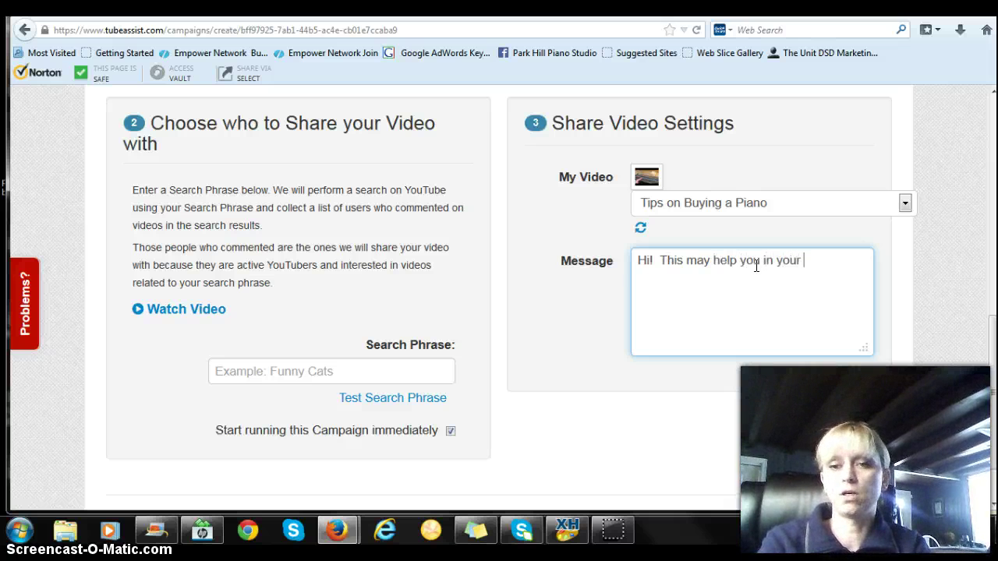
pyautogui.press('BackSpace')
pyautogui.press('BackSpace')
pyautogui.press('BackSpace')
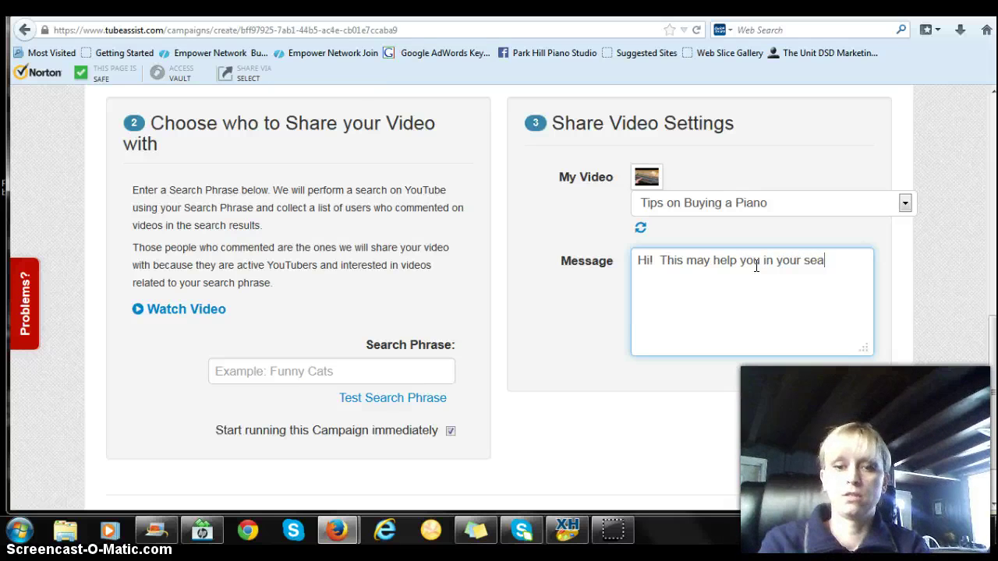
pyautogui.write('rch for a new piano...')
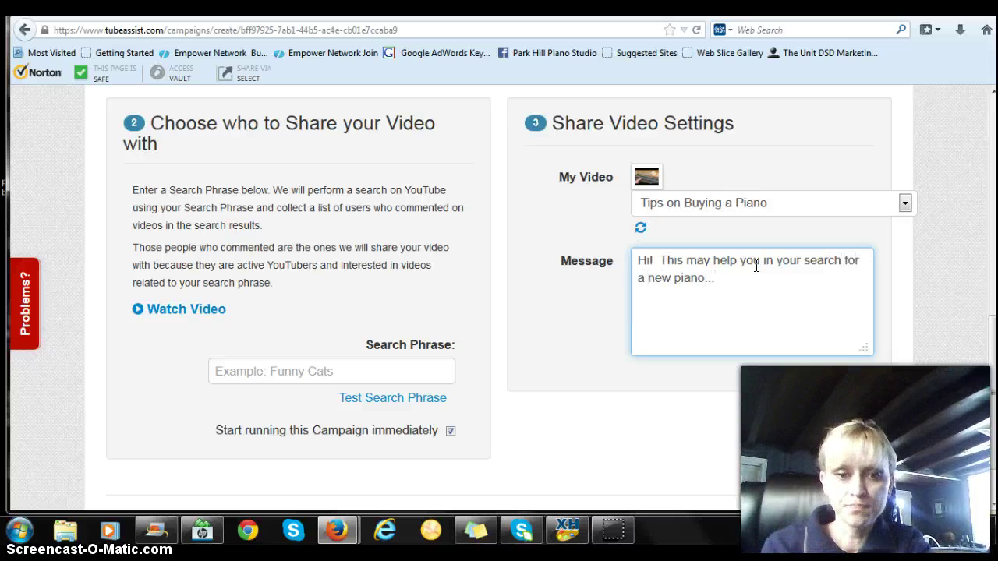
# Enter 'buy a piano' as the search phrase and preview its YouTube results with Test Search Phrase.
pyautogui.click(426, 370)
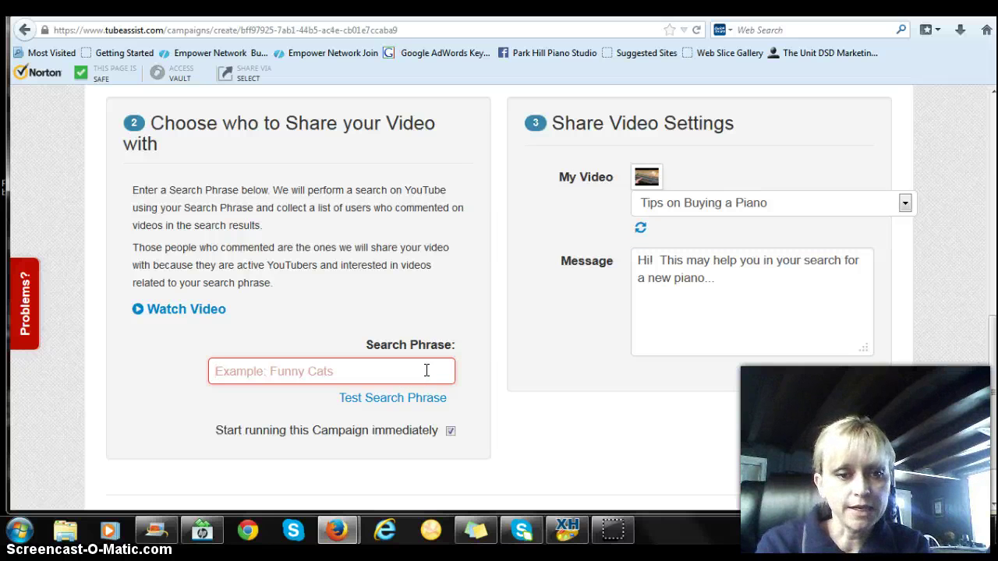
pyautogui.click(426, 371)
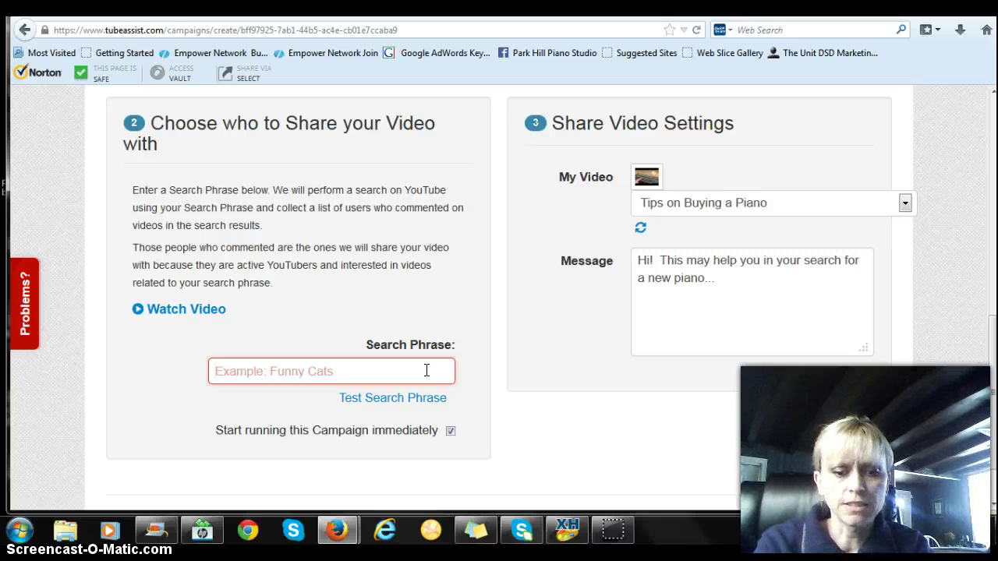
pyautogui.write('buy a pinao')
pyautogui.press('BackSpace')
pyautogui.press('BackSpace')
pyautogui.press('BackSpace')
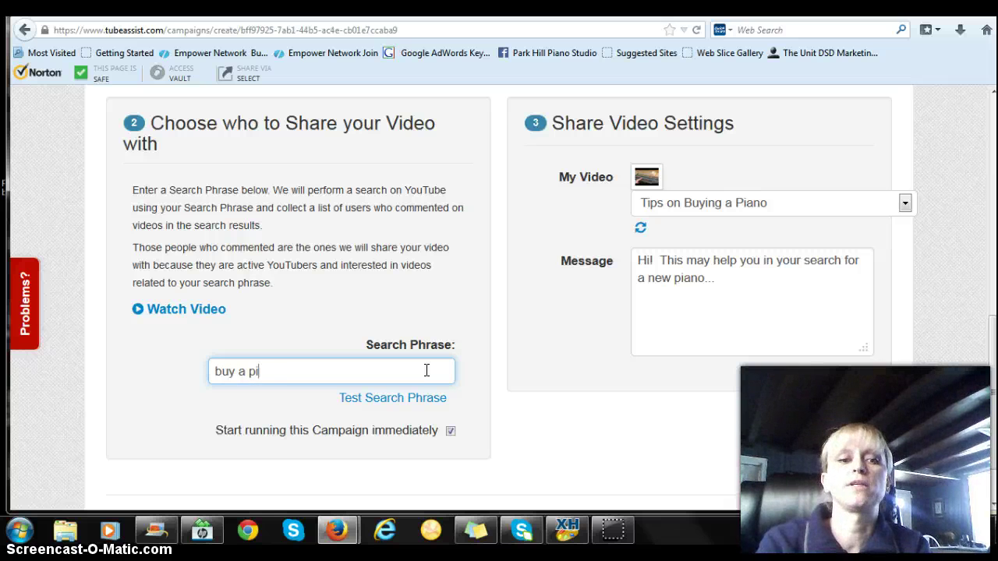
pyautogui.write('ano')
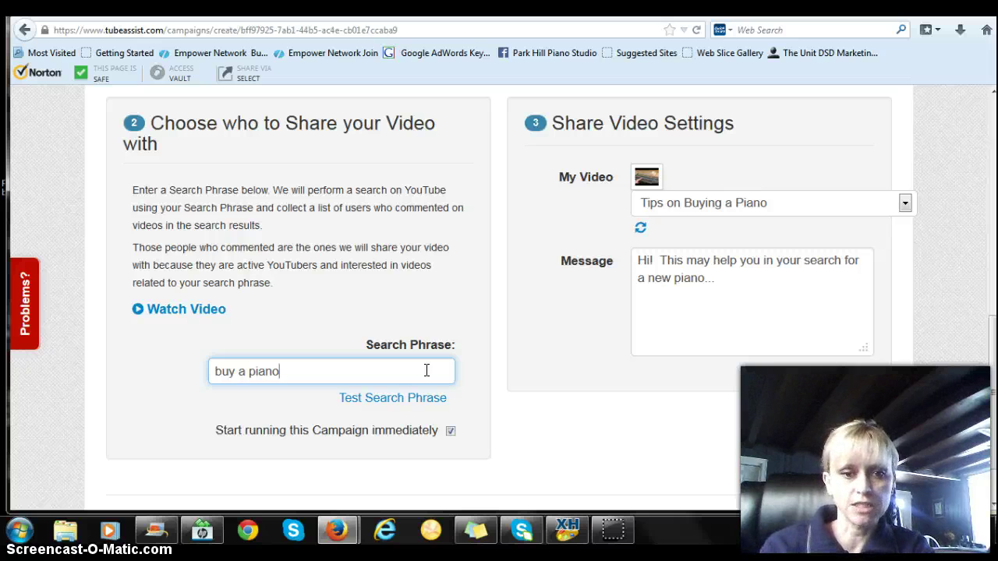
pyautogui.click(426, 398)
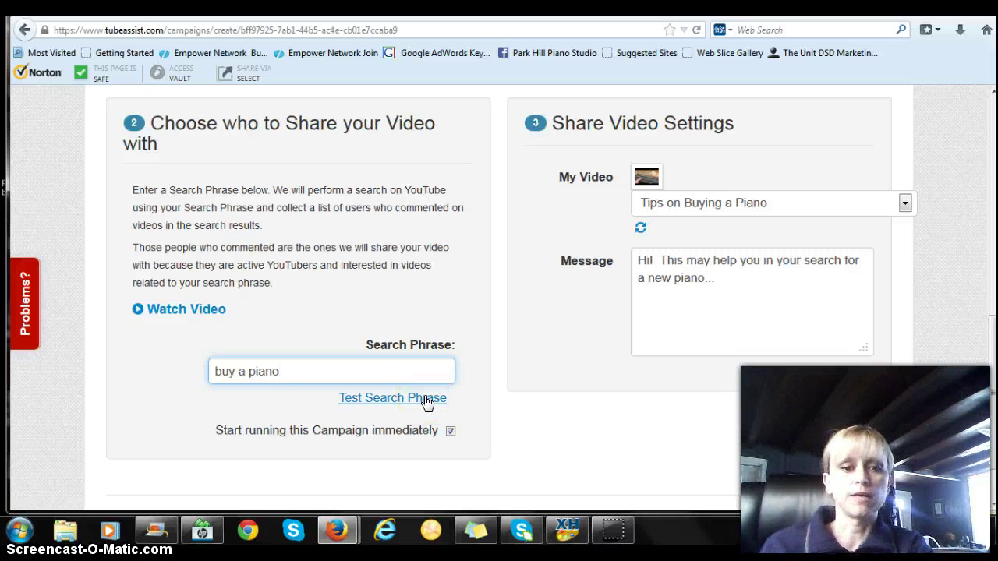
pyautogui.click(427, 399)
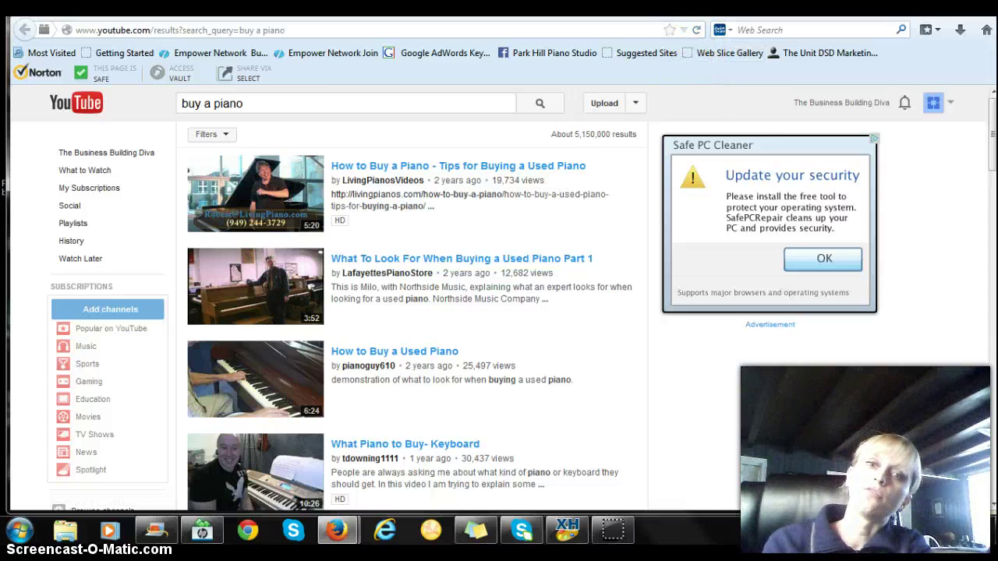
# After reviewing the 'buy a piano' YouTube results, go back to the TubeAssist campaign form.
pyautogui.click(686, 8)
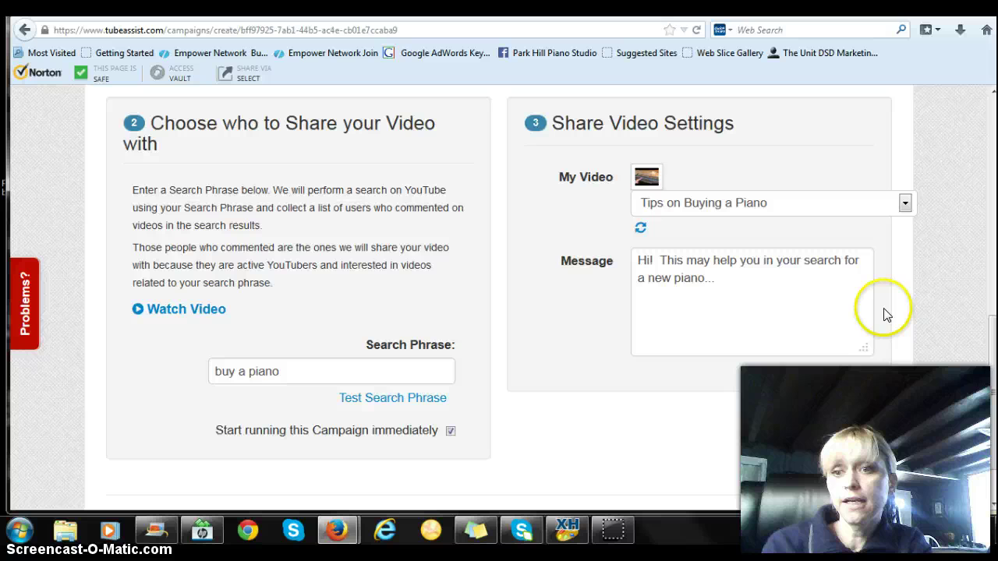
# Save the new 'buy a piano' Share Video campaign so it starts running.
pyautogui.scroll(-1, 992, 399)
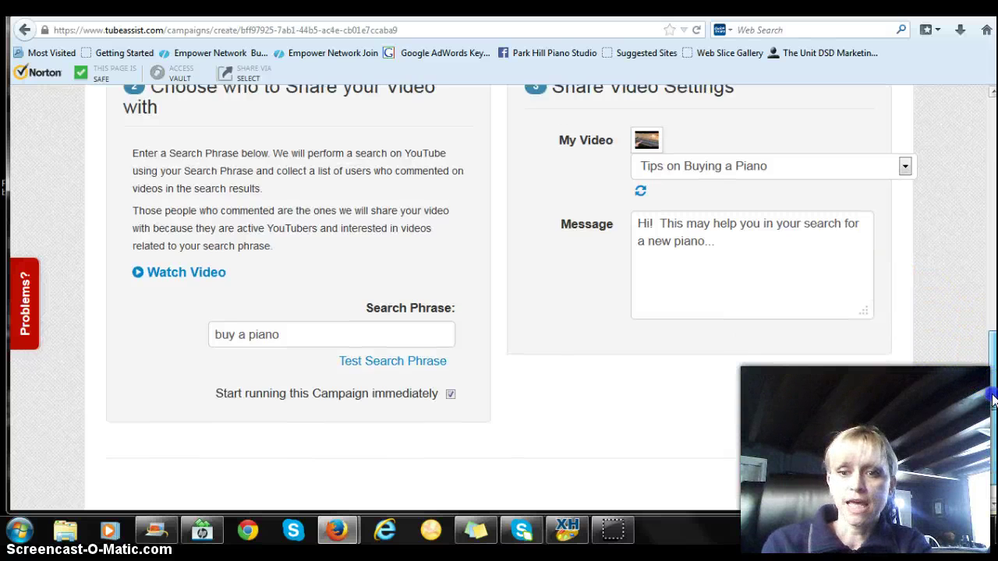
pyautogui.scroll(-1, 992, 399)
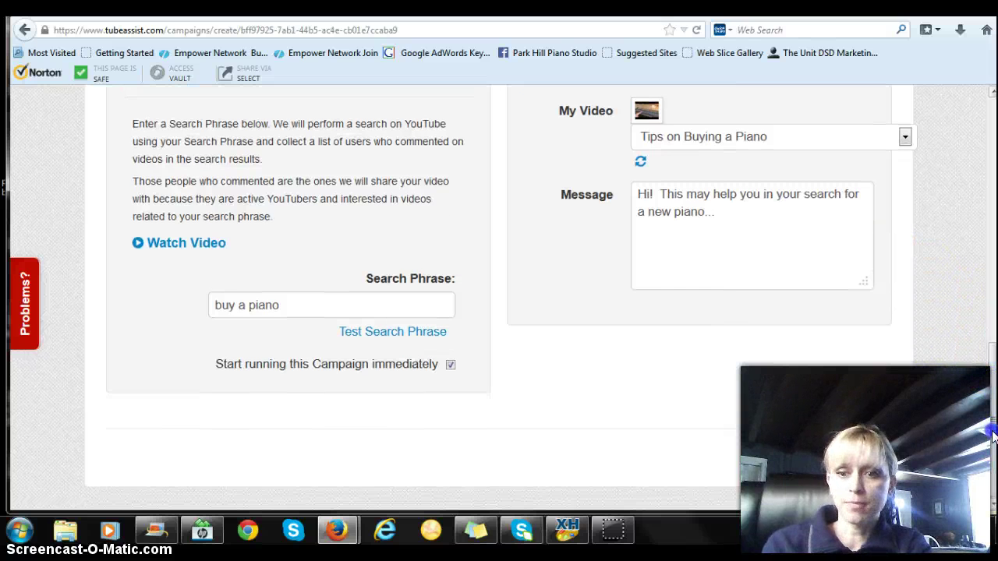
pyautogui.click(848, 458)
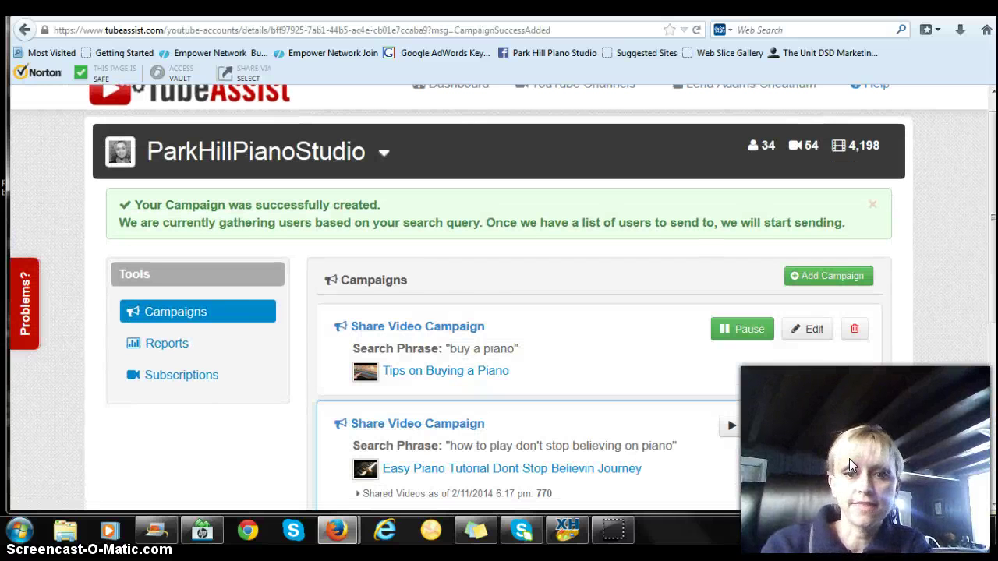
pyautogui.click(992, 238)
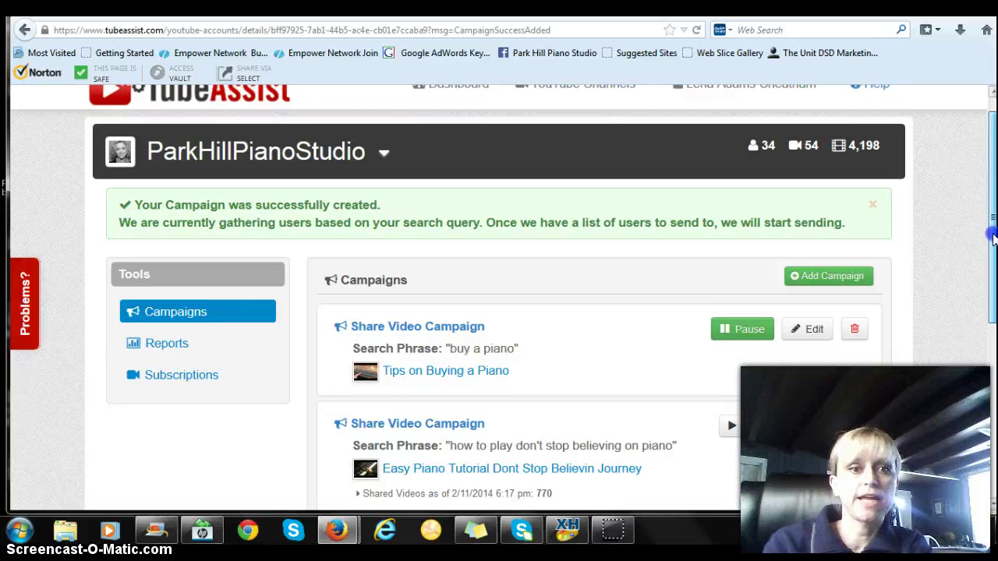
pyautogui.moveTo(992, 237); pyautogui.dragTo(993, 267)
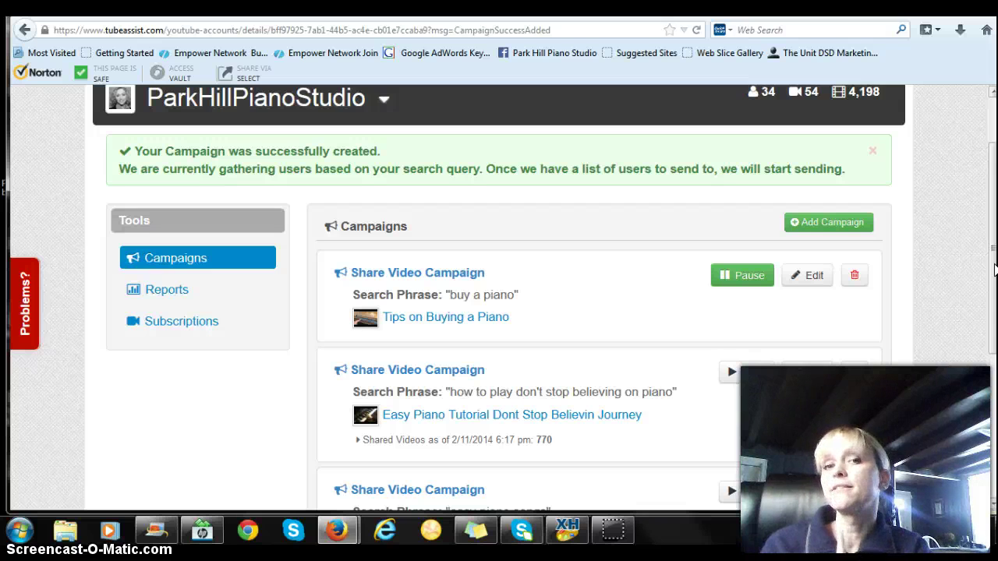
pyautogui.click(994, 267)
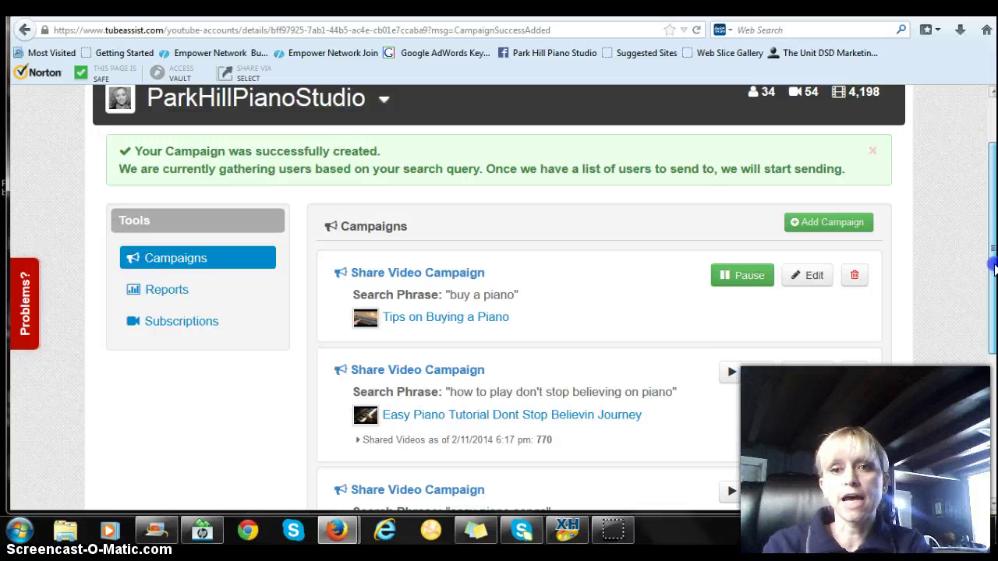
pyautogui.moveTo(993, 267); pyautogui.dragTo(992, 246)
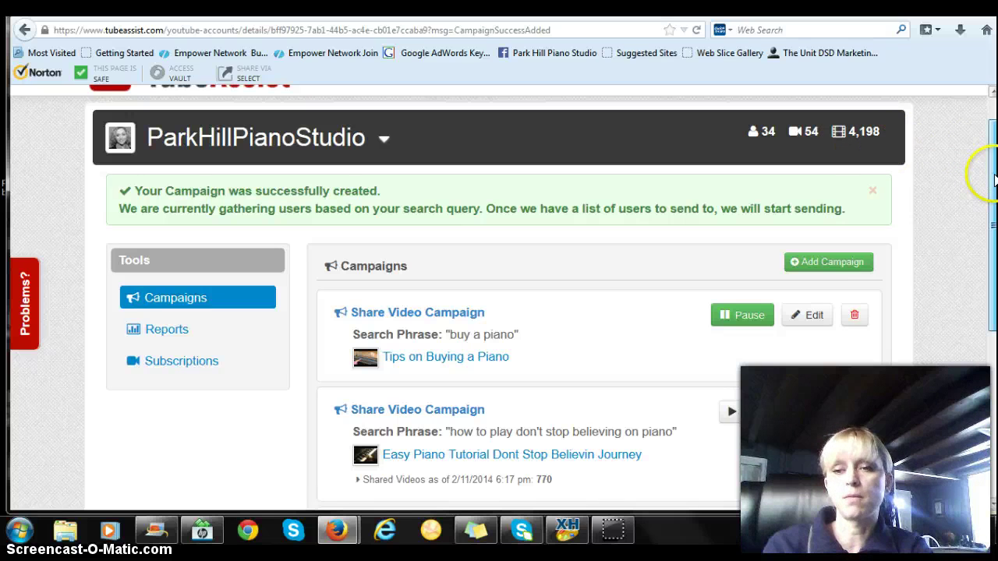
pyautogui.moveTo(994, 179); pyautogui.dragTo(994, 239)
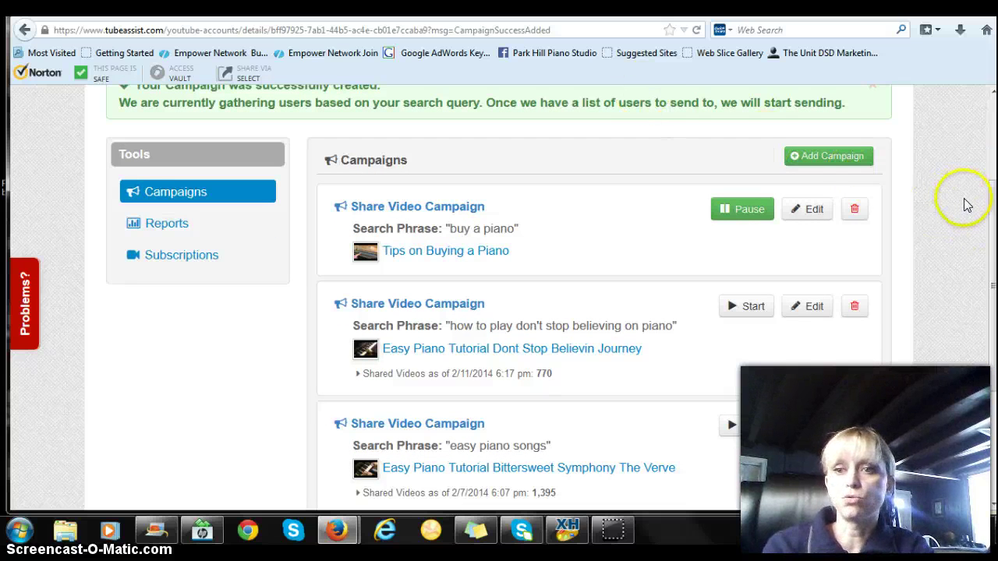
pyautogui.moveTo(994, 227); pyautogui.dragTo(994, 134)
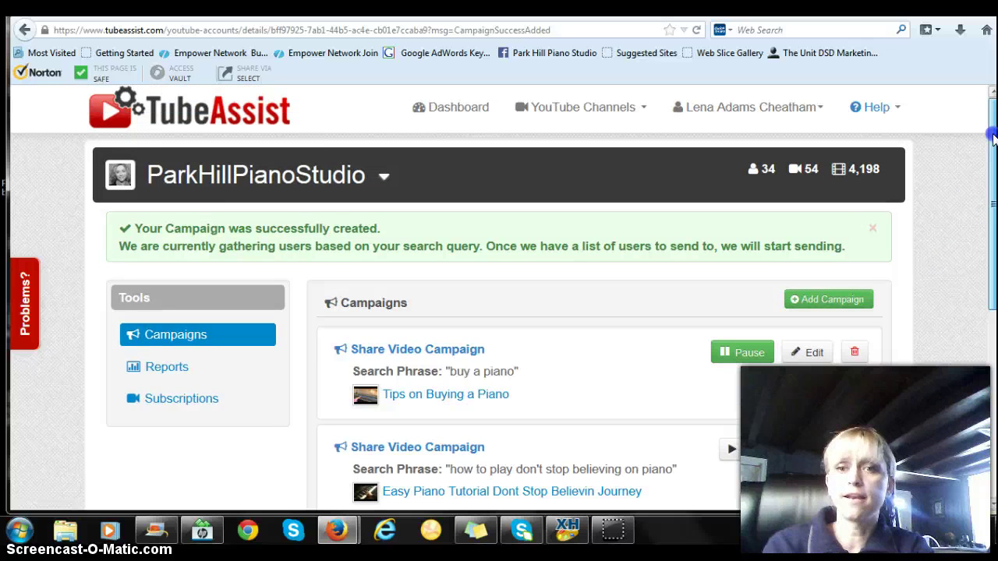